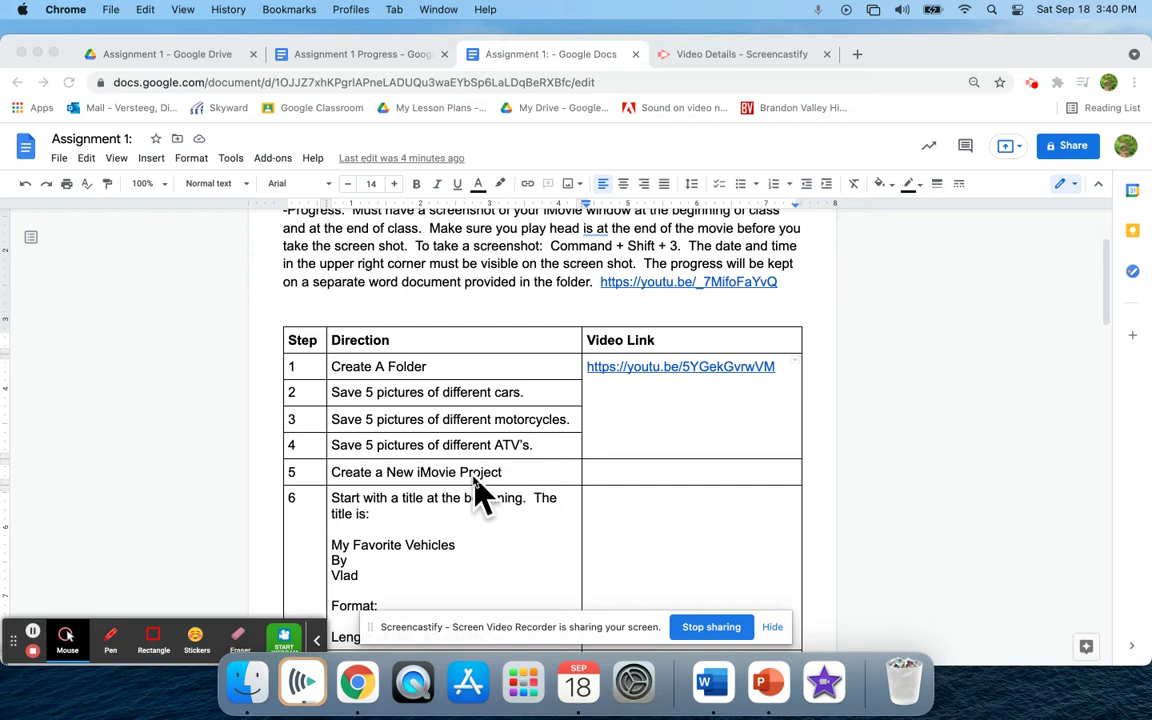
Find iMovie among the installed applications by searching "imo", open it and dismiss its welcome screen.
{"action": "left_click", "coordinate": [521, 690]}
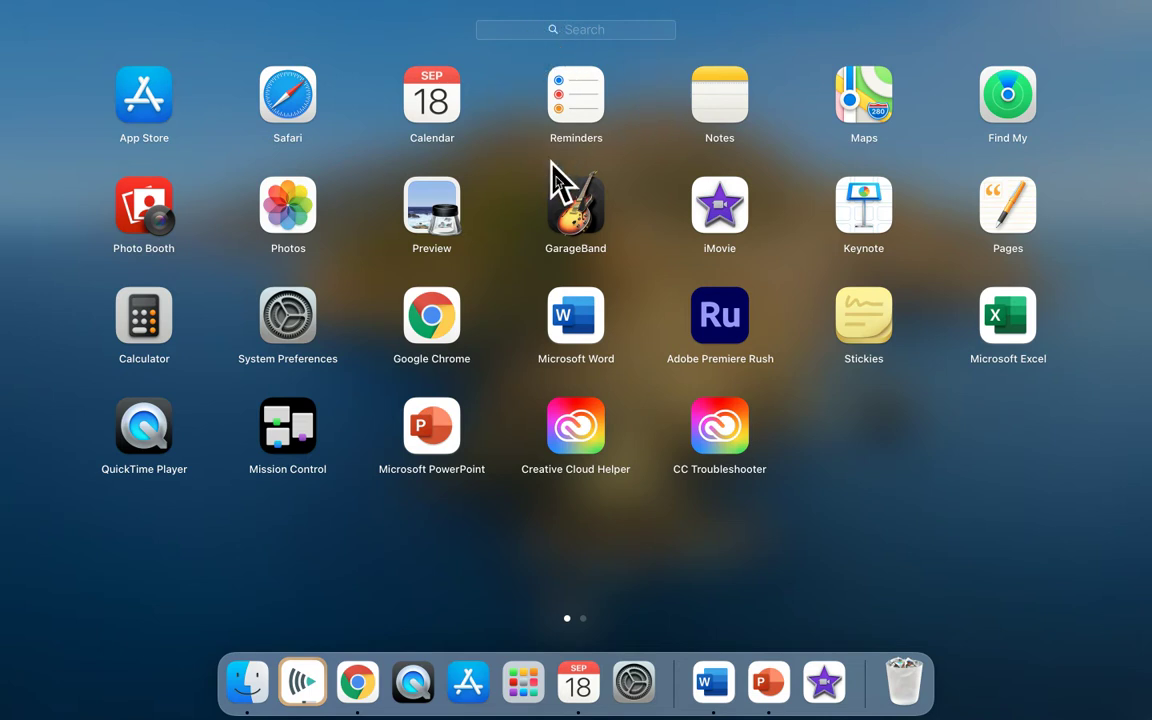
{"action": "left_click", "coordinate": [726, 212]}
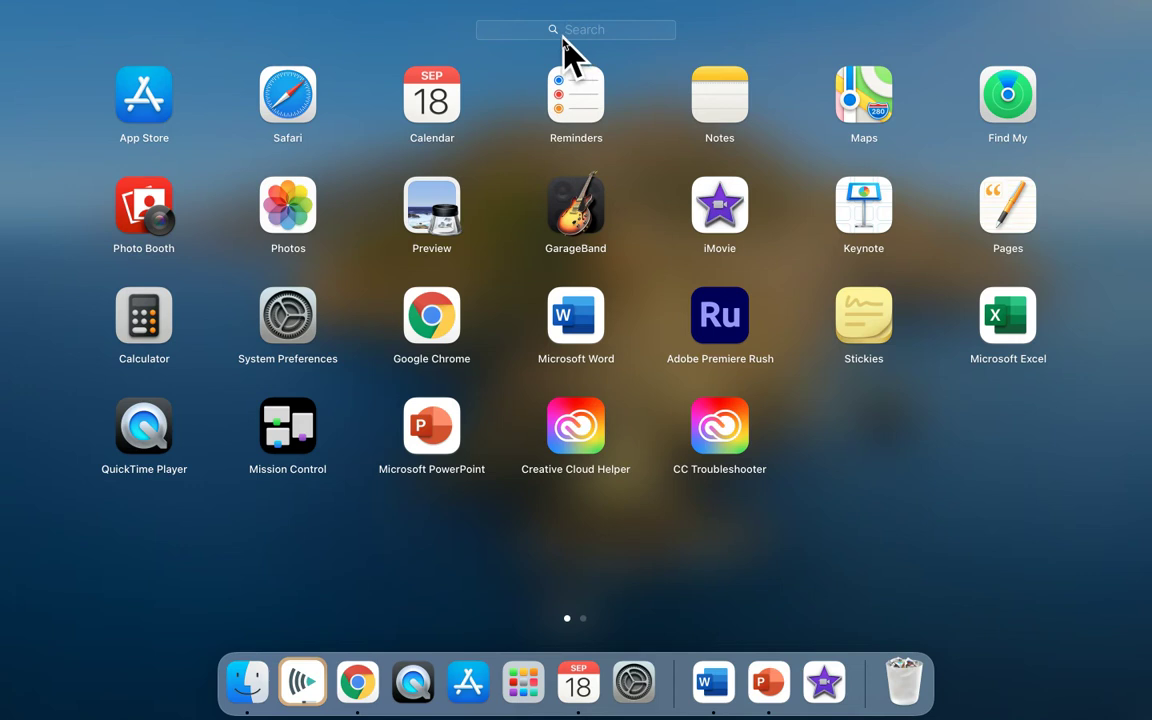
{"action": "type", "text": "imo"}
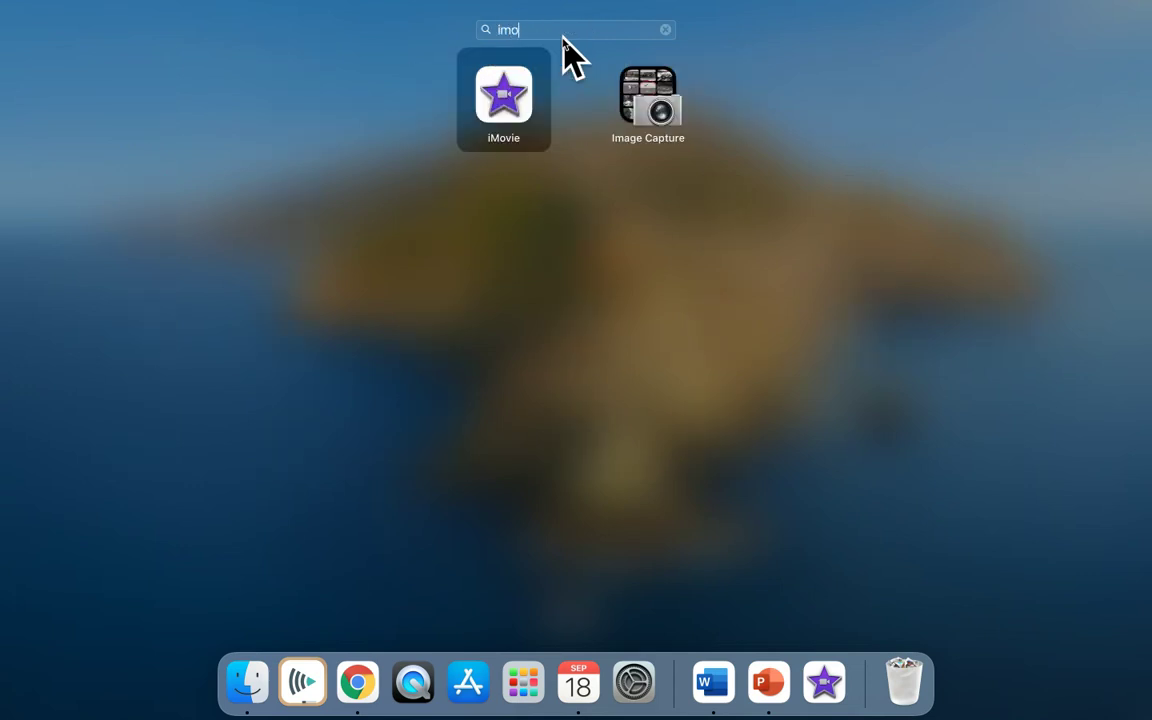
{"action": "left_click", "coordinate": [576, 110]}
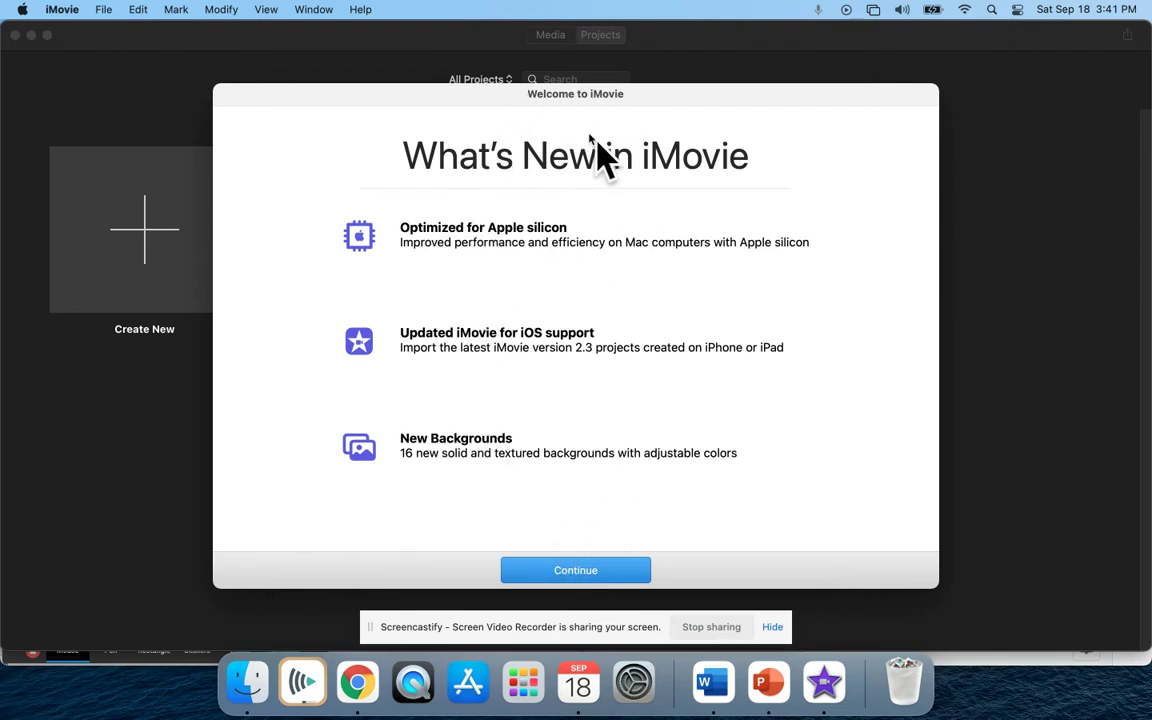
{"action": "left_click", "coordinate": [586, 573]}
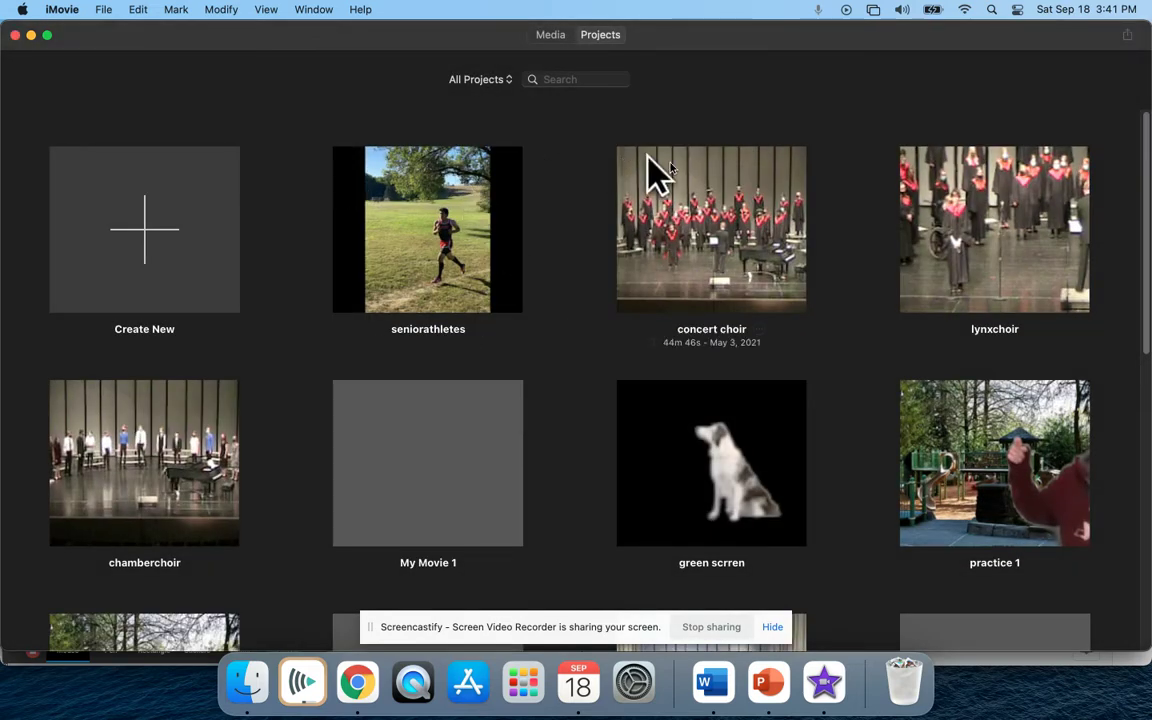
Create a new project of the Movie type.
{"action": "scroll", "coordinate": [690, 470], "scroll_direction": "down", "scroll_amount": 3}
{"action": "scroll", "coordinate": [690, 470], "scroll_direction": "up", "scroll_amount": 3}
{"action": "left_click", "coordinate": [157, 228]}
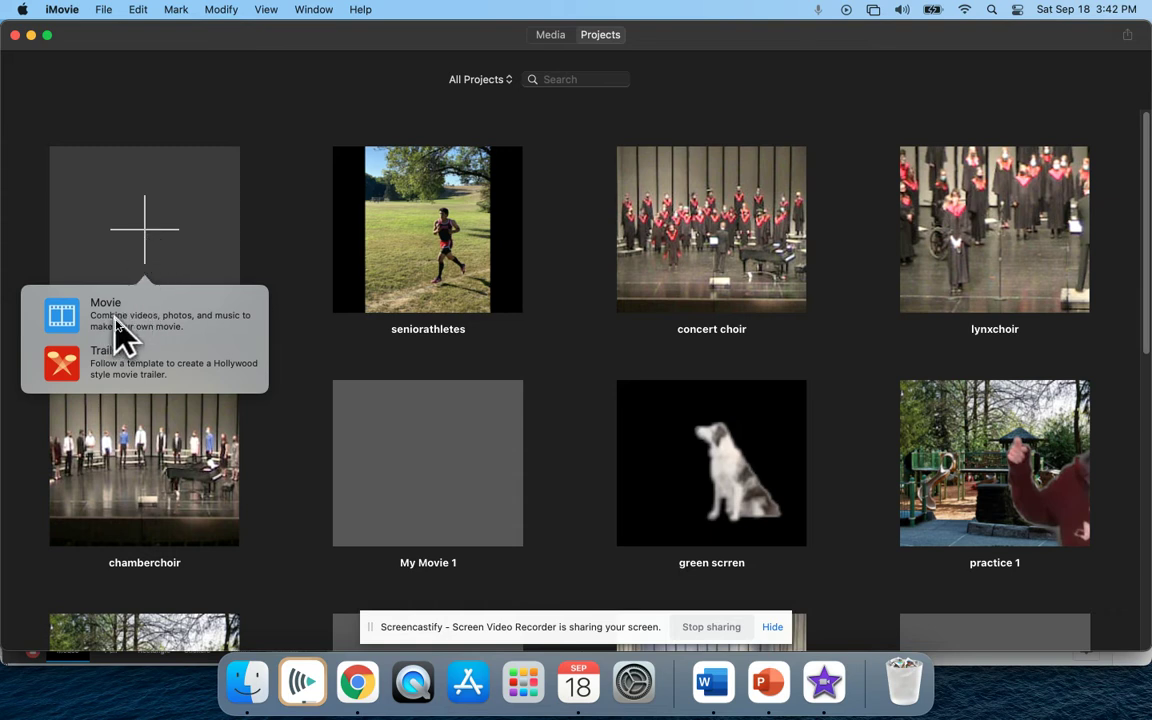
{"action": "left_click", "coordinate": [110, 326]}
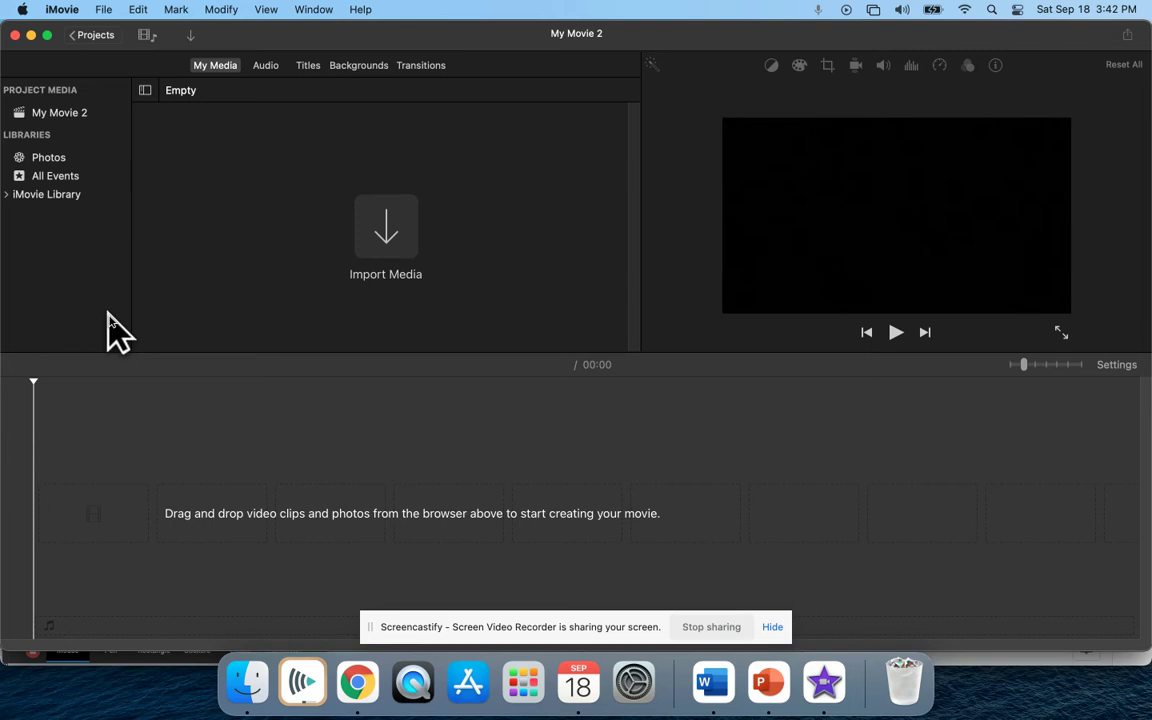
{"action": "left_click", "coordinate": [167, 480]}
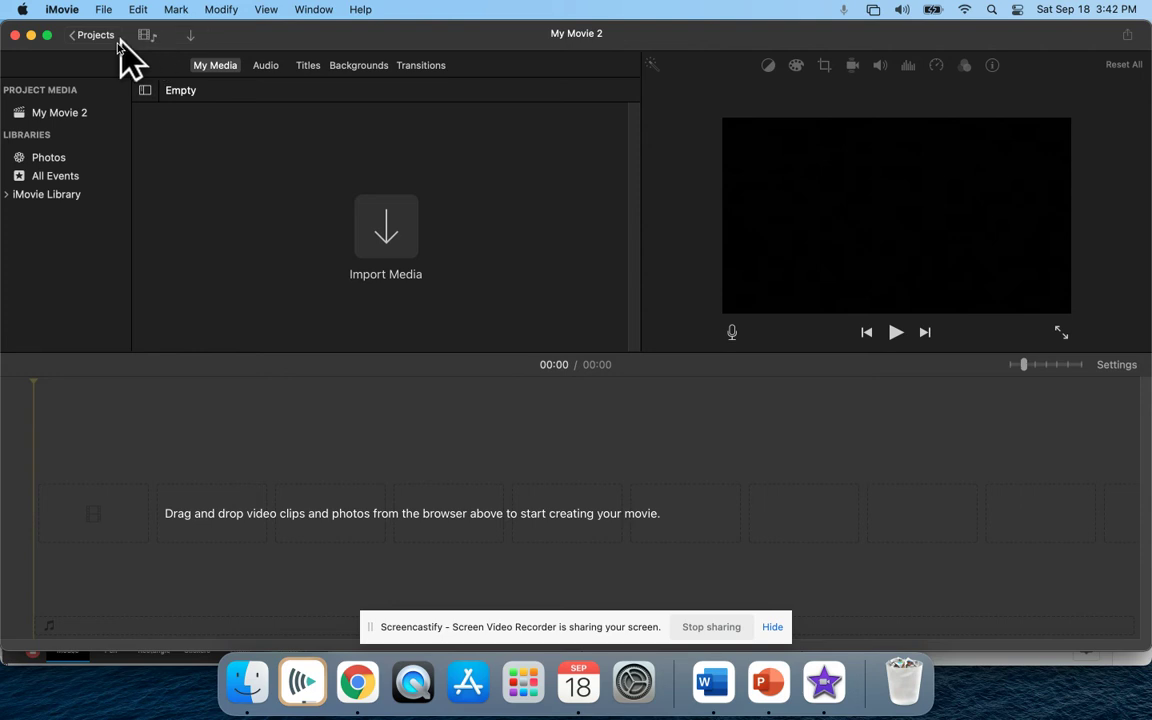
Return to the projects overview, saving the new movie under the name "Vehicles", and reopen that project.
{"action": "left_click", "coordinate": [88, 40]}
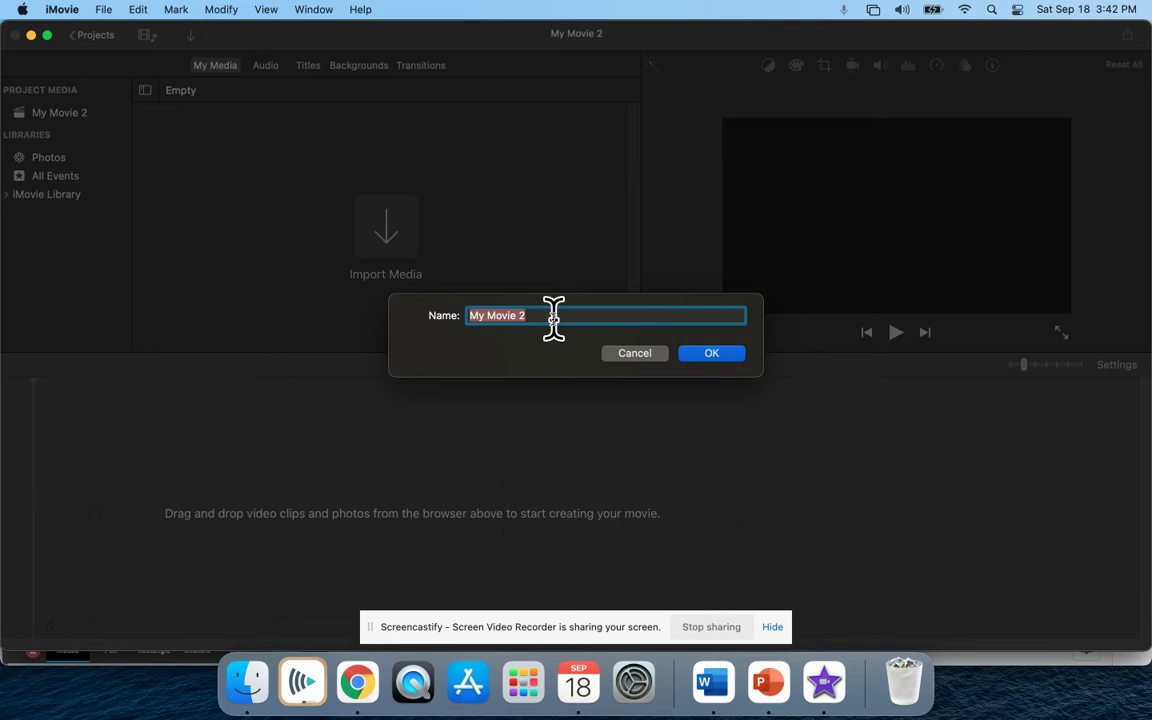
{"action": "type", "text": "Vehicles"}
{"action": "left_click", "coordinate": [717, 355]}
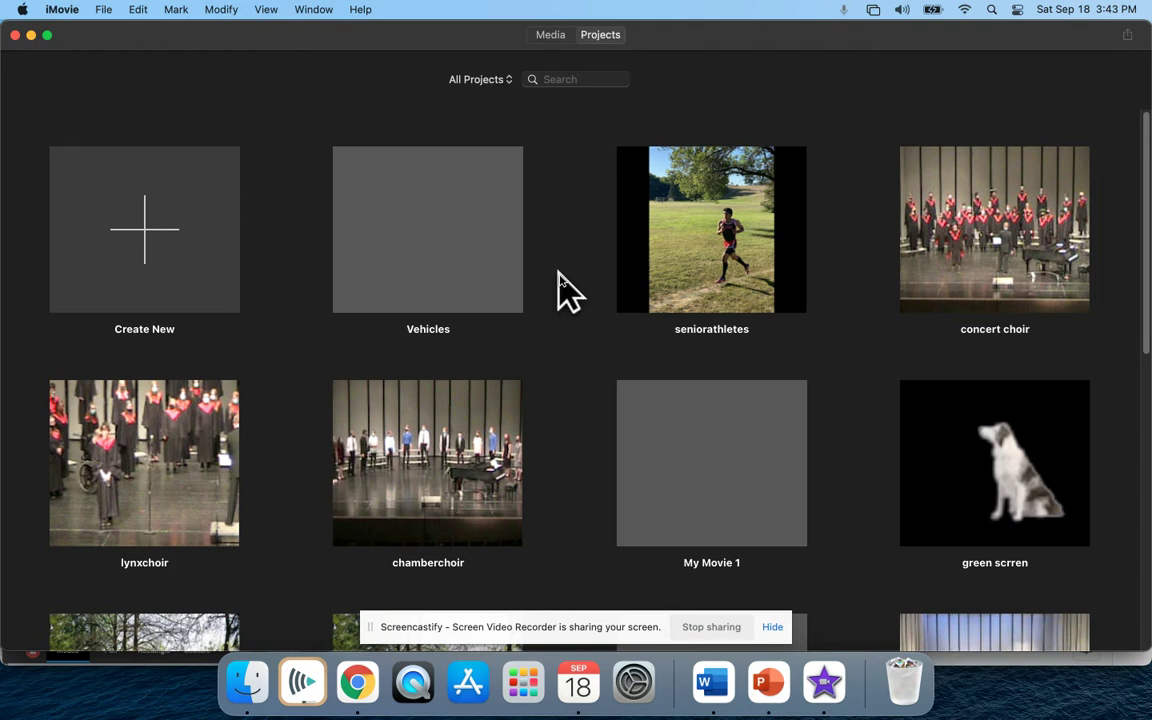
{"action": "left_click", "coordinate": [428, 252]}
{"action": "double_click", "coordinate": [426, 246]}
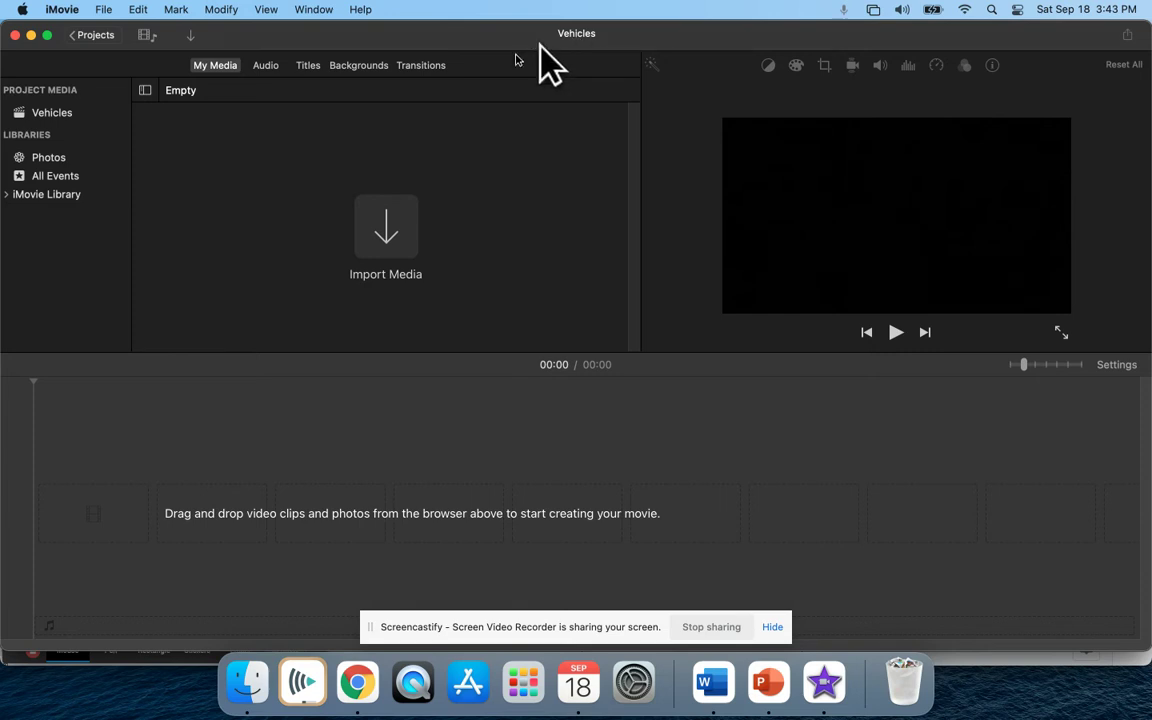
Add a new event to the iMovie Library and name it "Vehicles Pictures".
{"action": "right_click", "coordinate": [60, 246]}
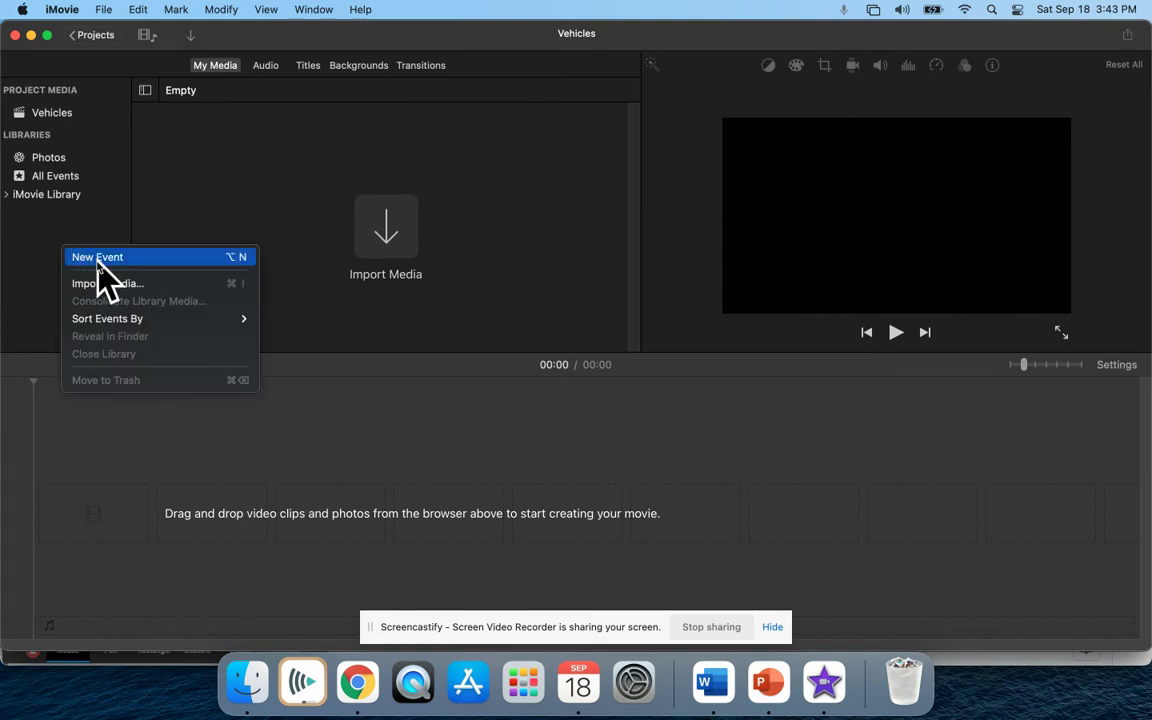
{"action": "left_click", "coordinate": [97, 258]}
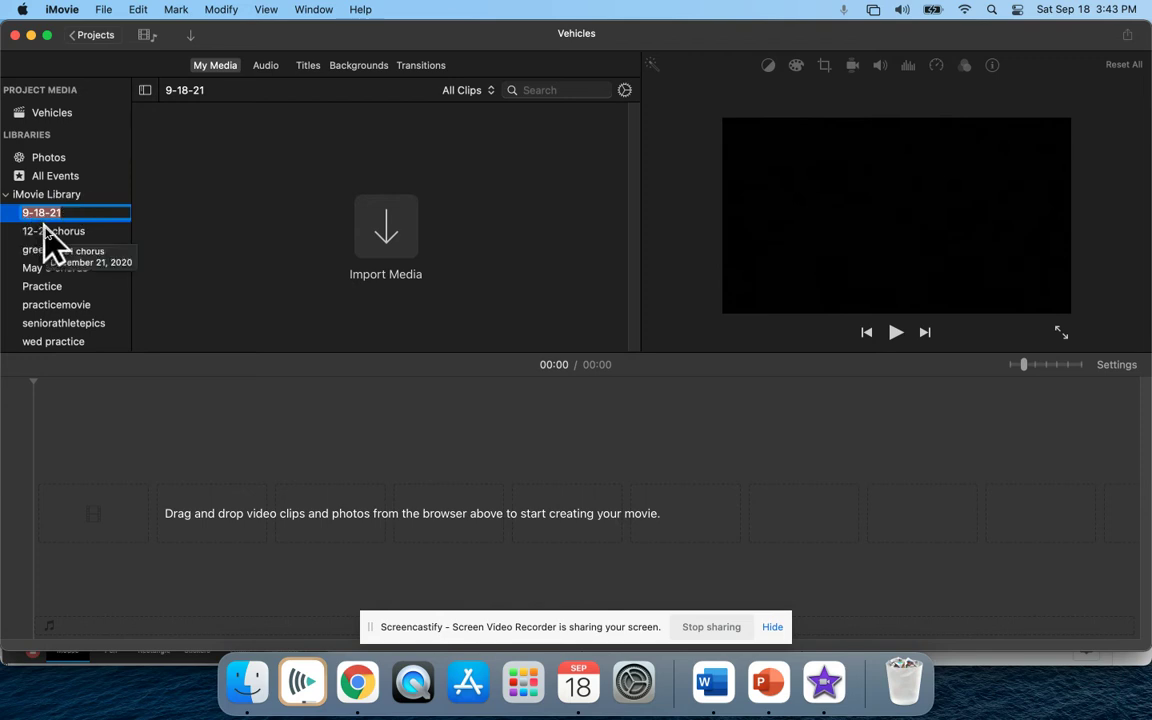
{"action": "type", "text": "Vehicles Pictures"}
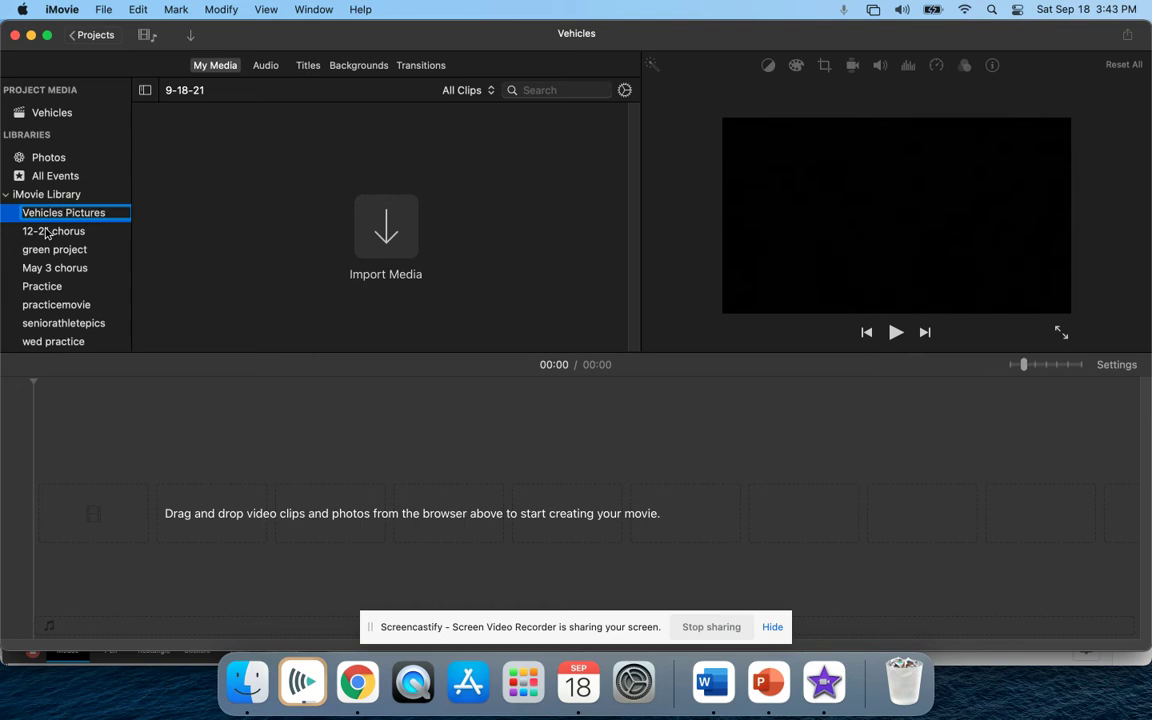
{"action": "key", "text": "Return"}
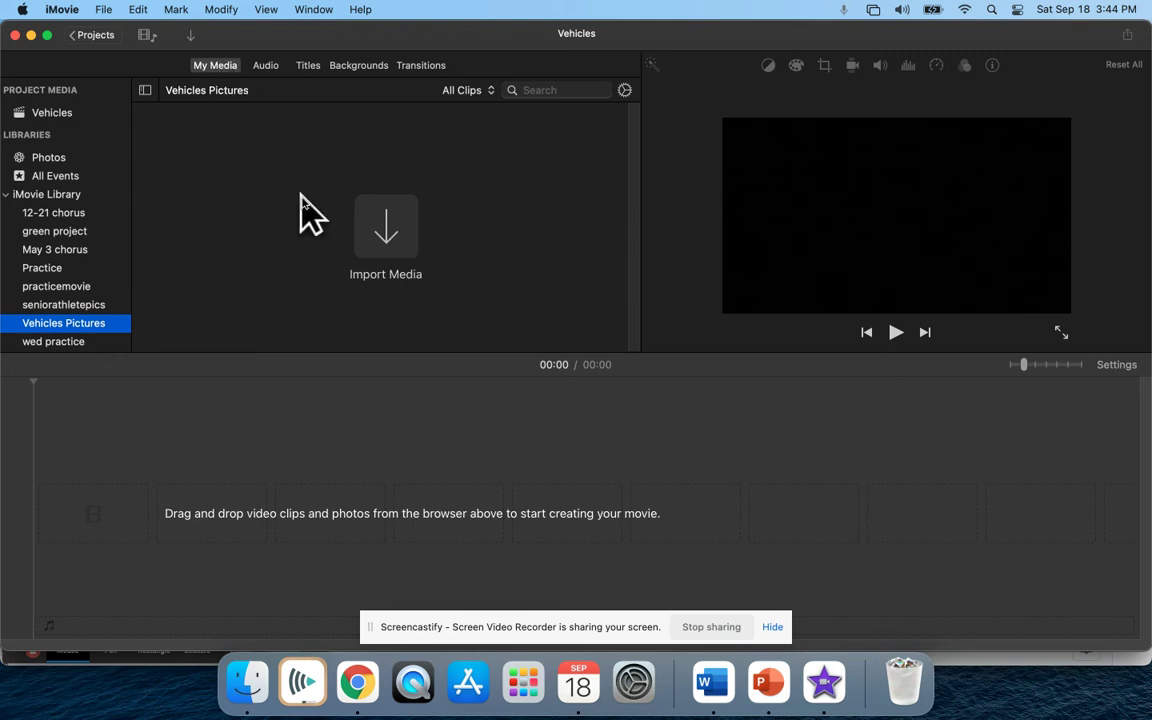
Start a media import into the Vehicles Pictures event and browse from the home folder to Documents > Digital Production > Assignment 1 Vehicles.
{"action": "left_click", "coordinate": [392, 254]}
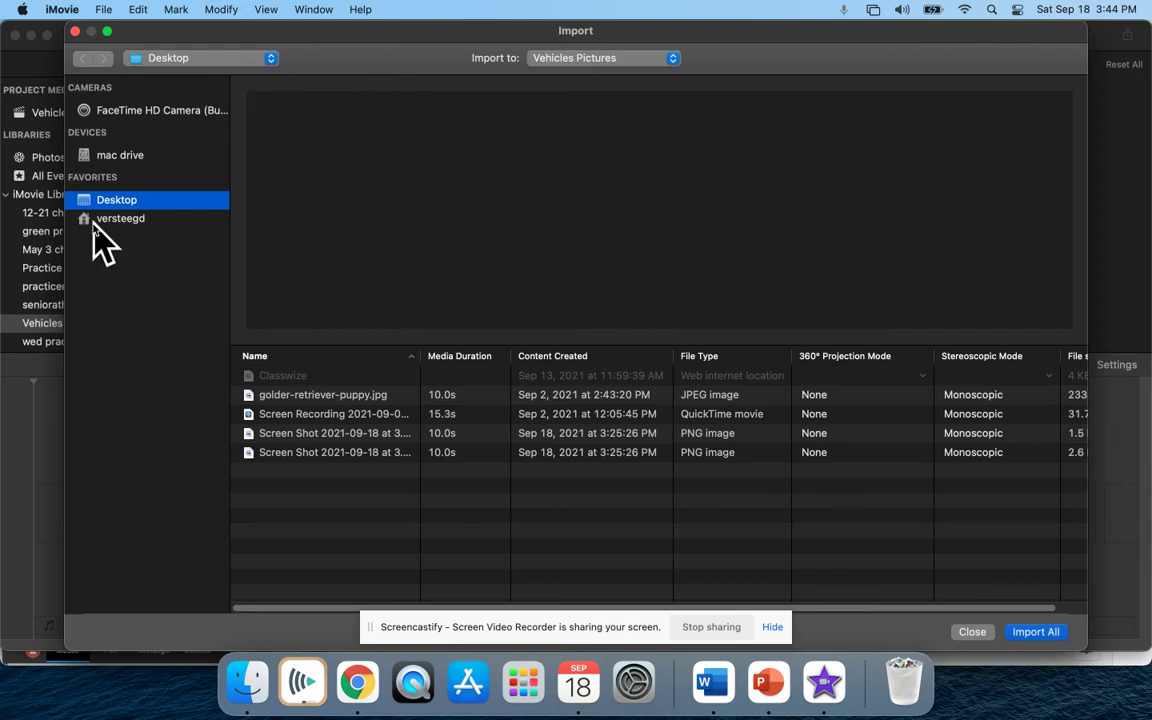
{"action": "left_click", "coordinate": [124, 220]}
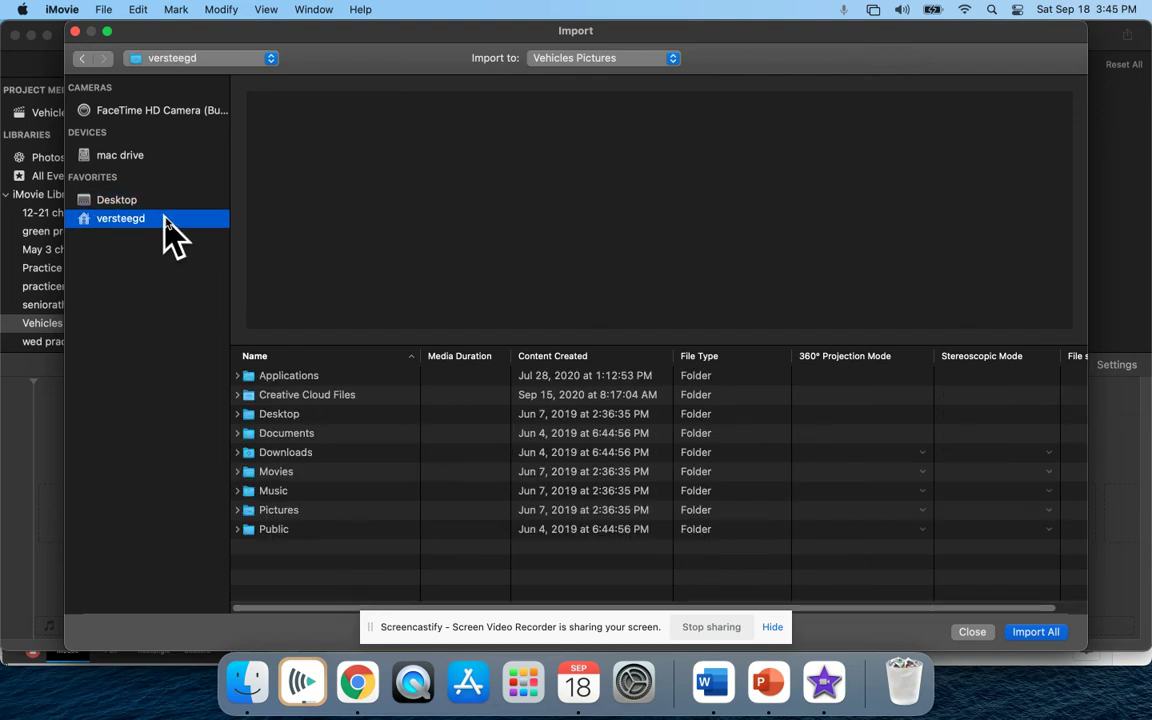
{"action": "double_click", "coordinate": [280, 437]}
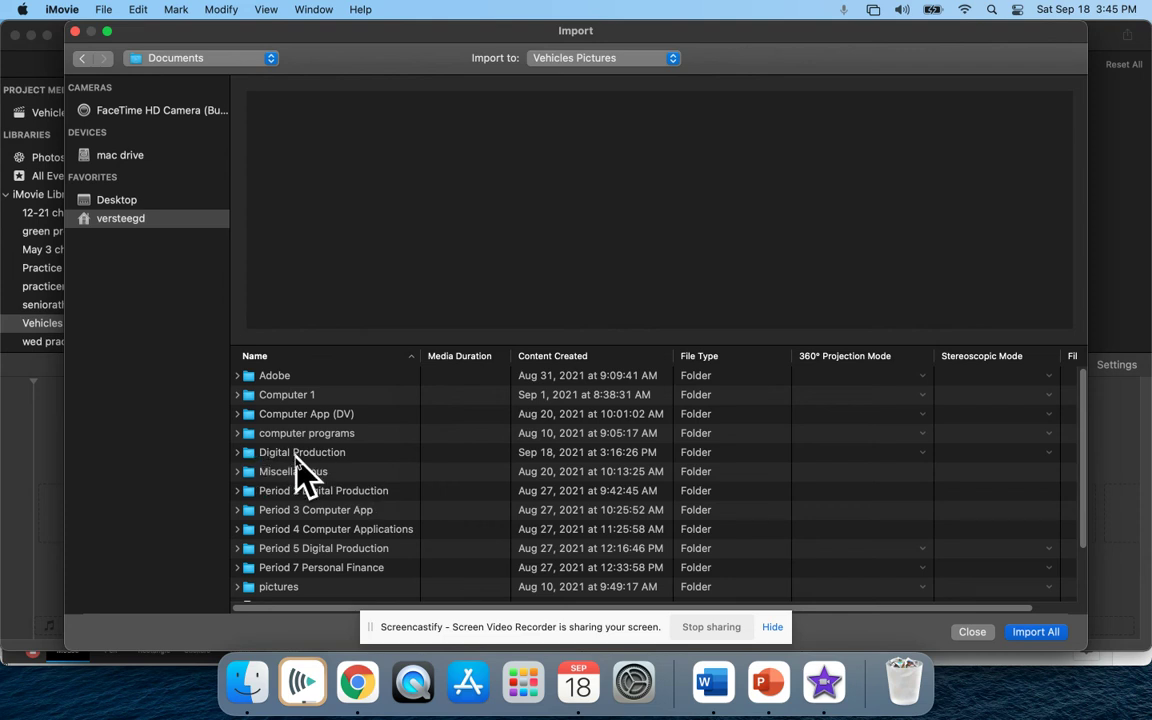
{"action": "double_click", "coordinate": [296, 457]}
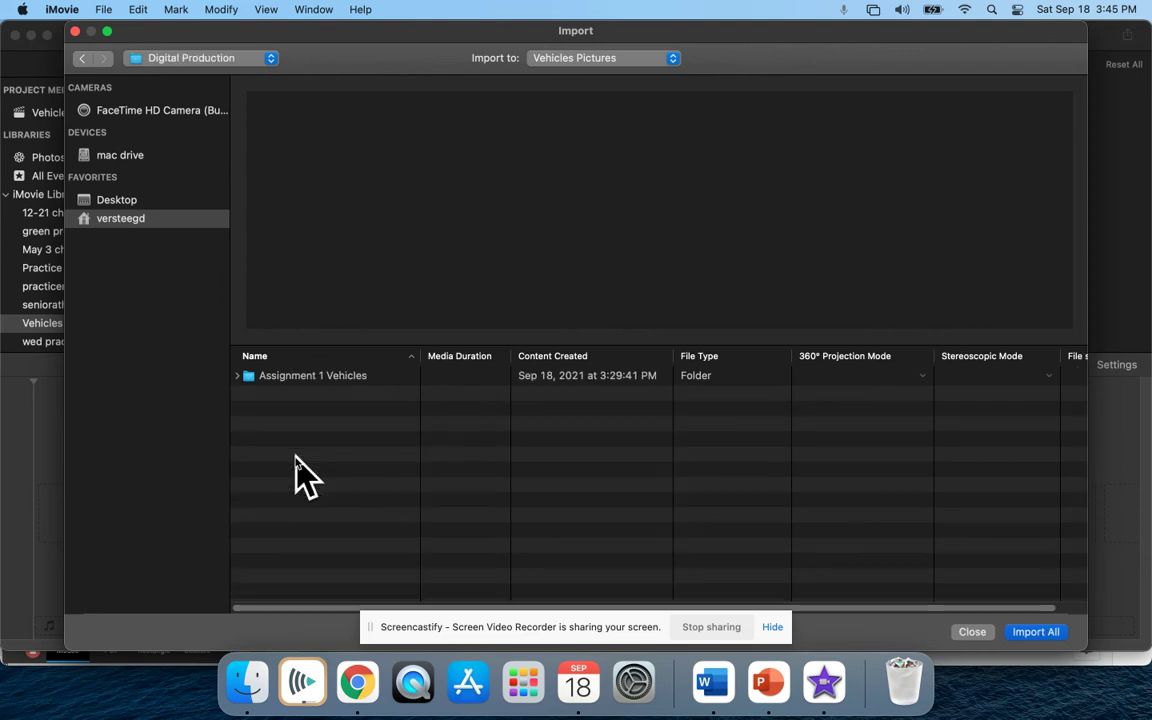
{"action": "double_click", "coordinate": [301, 383]}
Select all the ATV, motorcycle and car pictures in the Assignment 1 Vehicles folder and import them into Vehicles Pictures.
{"action": "scroll", "coordinate": [334, 463], "scroll_direction": "down", "scroll_amount": 1}
{"action": "scroll", "coordinate": [338, 478], "scroll_direction": "down", "scroll_amount": 2}
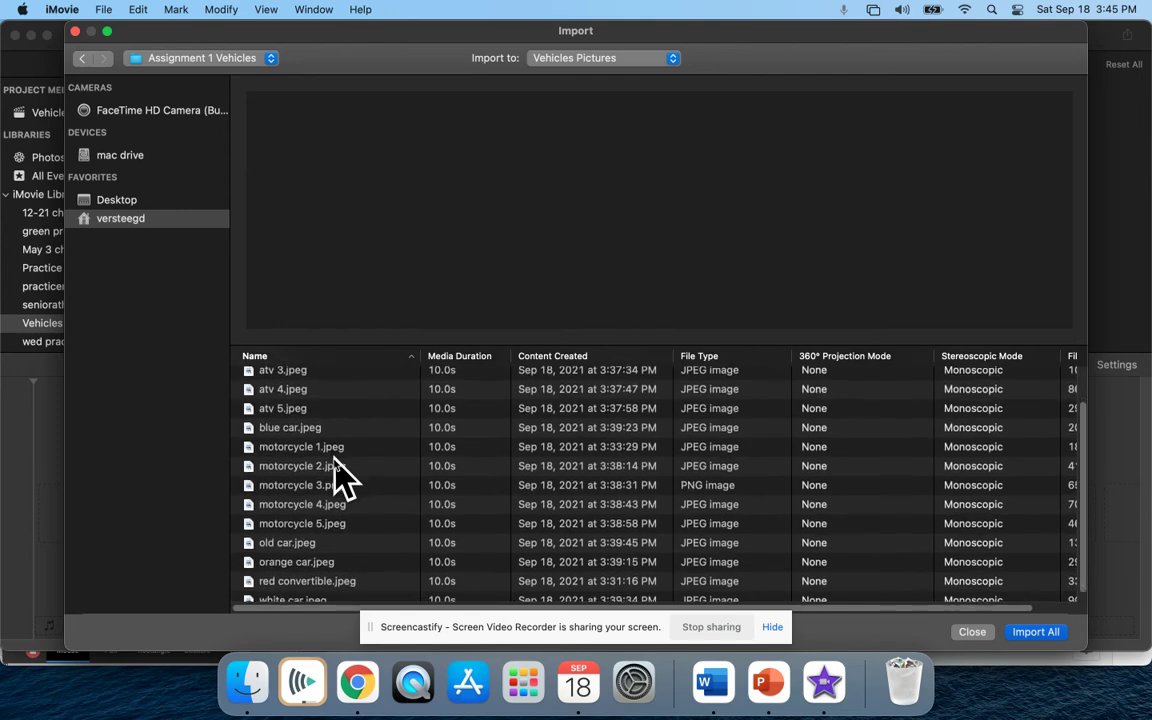
{"action": "scroll", "coordinate": [338, 478], "scroll_direction": "up", "scroll_amount": 3}
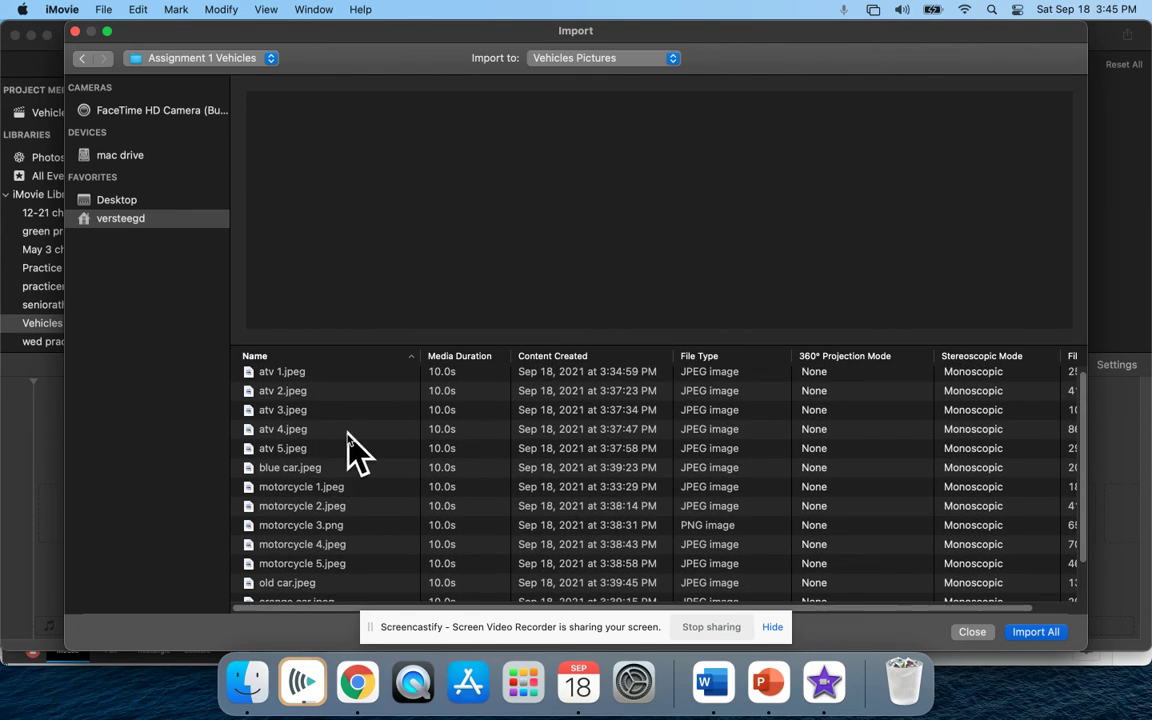
{"action": "scroll", "coordinate": [349, 470], "scroll_direction": "down", "scroll_amount": 3}
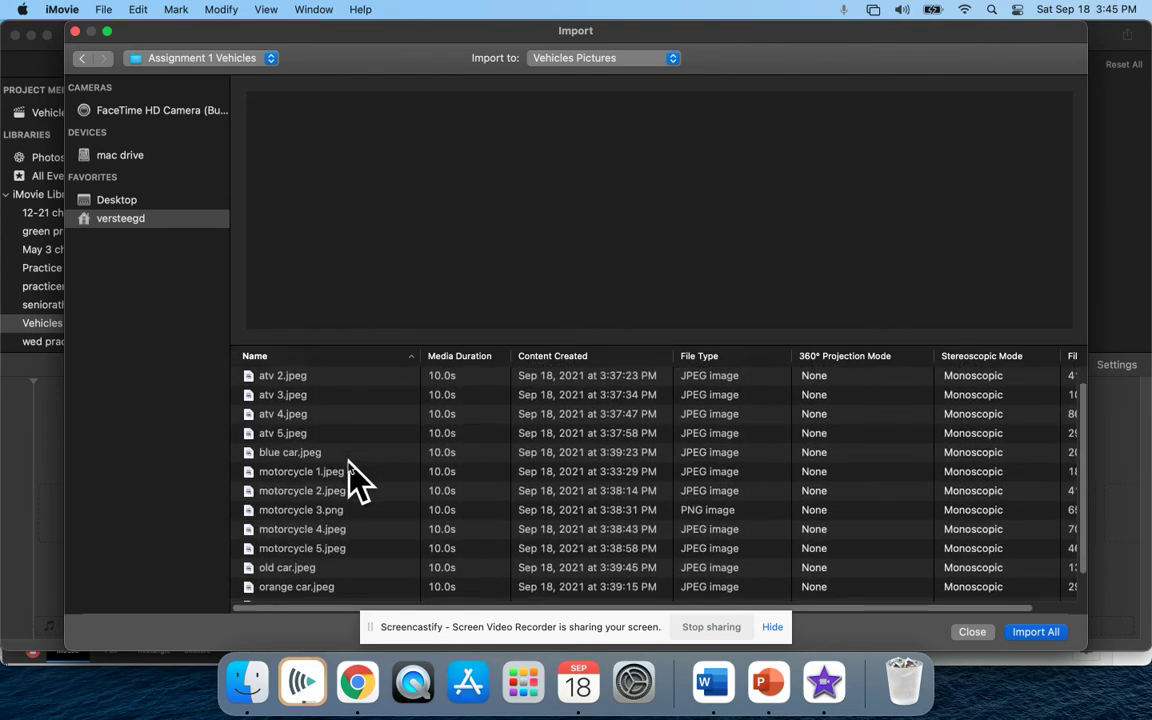
{"action": "scroll", "coordinate": [349, 470], "scroll_direction": "up", "scroll_amount": 3}
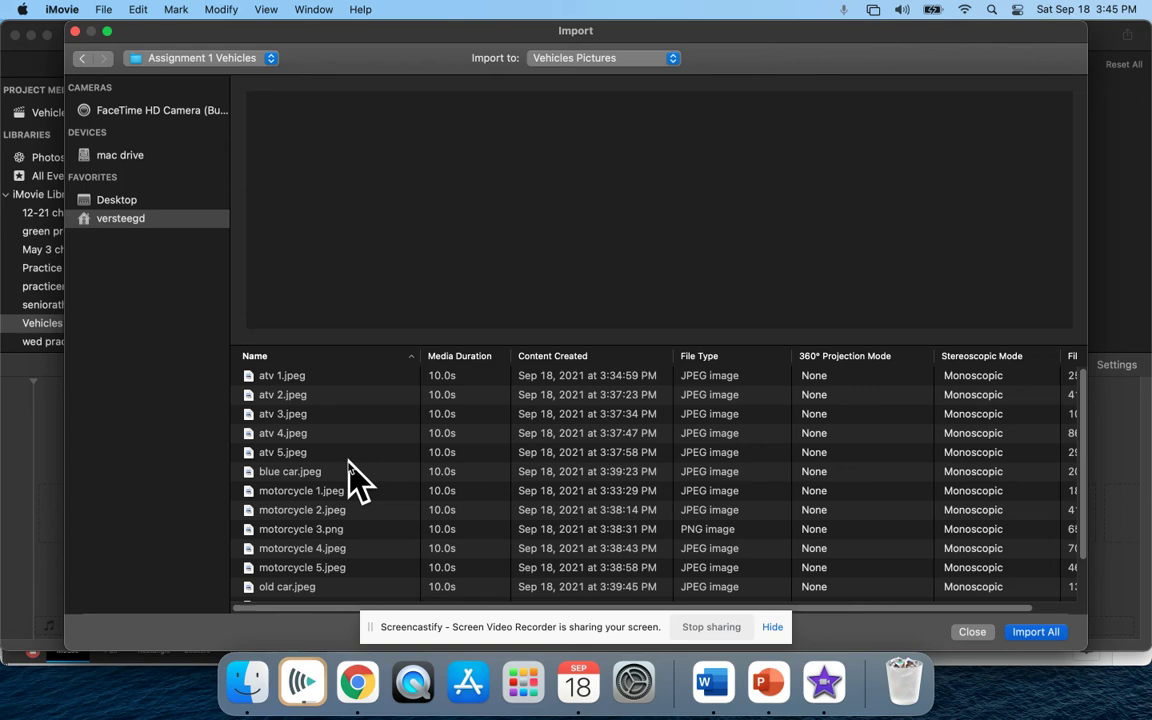
{"action": "left_click", "coordinate": [341, 380]}
{"action": "key", "text": "super+a"}
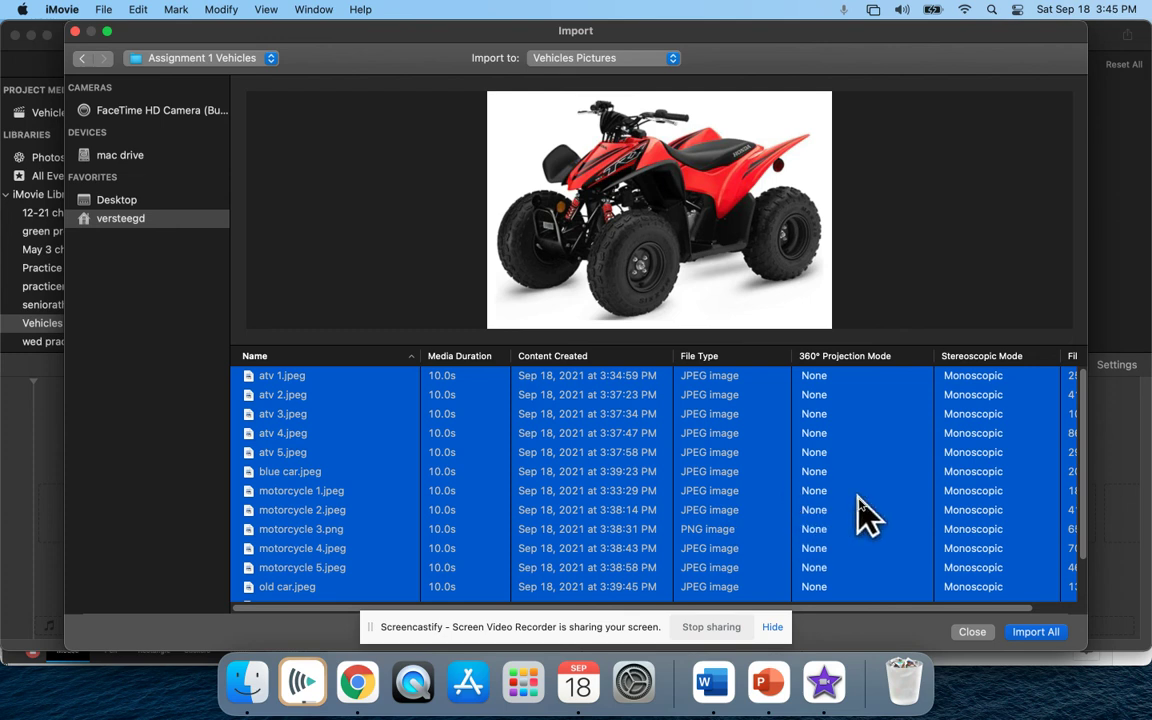
{"action": "left_click", "coordinate": [1036, 632]}
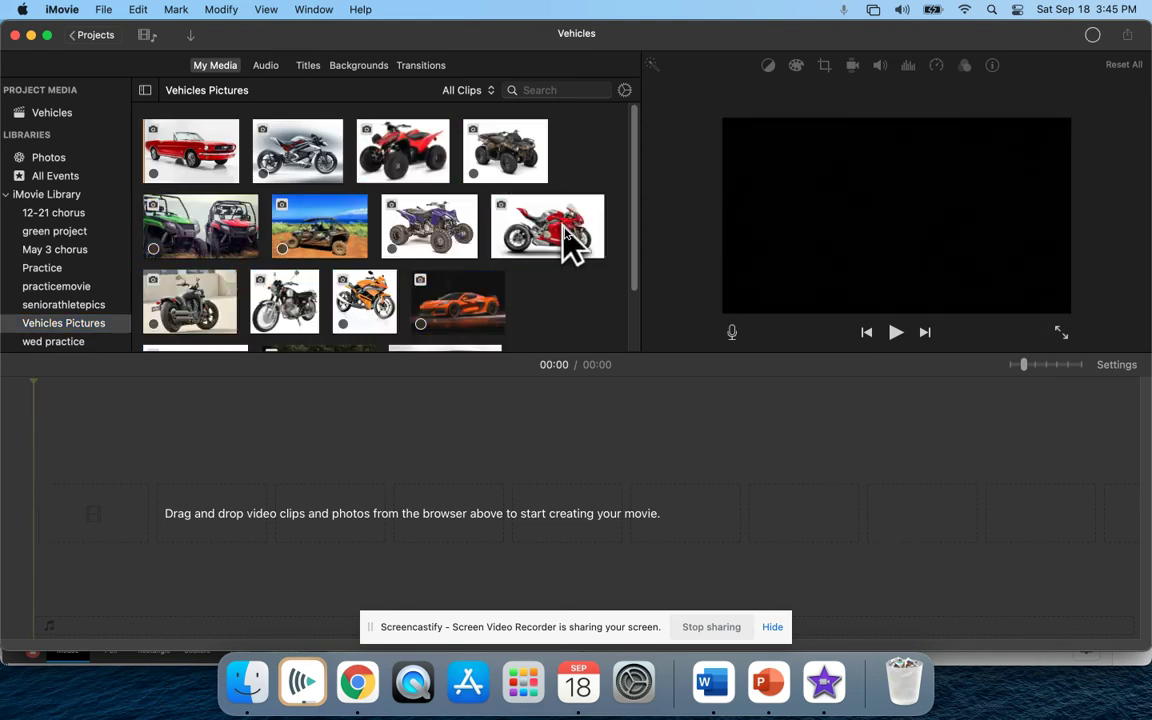
Look through the imported pictures in the Vehicles Pictures event to check that the cars, motorcycles and ATVs are all there.
{"action": "left_click", "coordinate": [516, 247]}
{"action": "scroll", "coordinate": [516, 250], "scroll_direction": "down", "scroll_amount": 2}
{"action": "scroll", "coordinate": [522, 267], "scroll_direction": "up", "scroll_amount": 2}
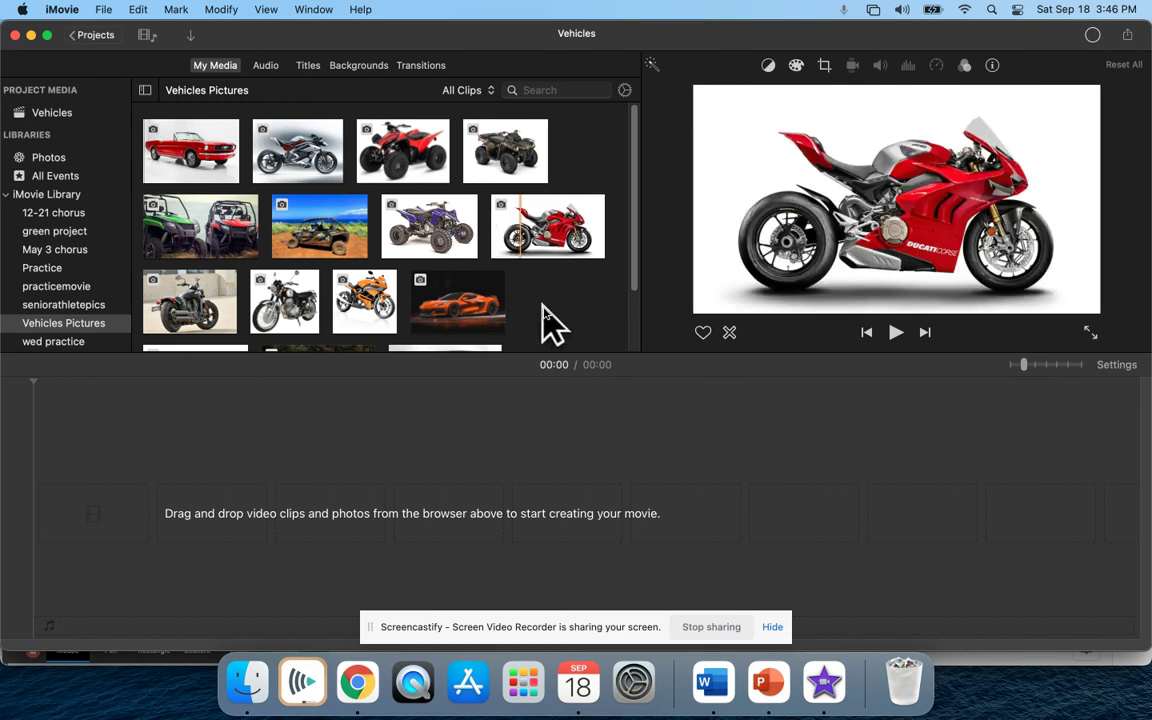
{"action": "scroll", "coordinate": [544, 312], "scroll_direction": "down", "scroll_amount": 3}
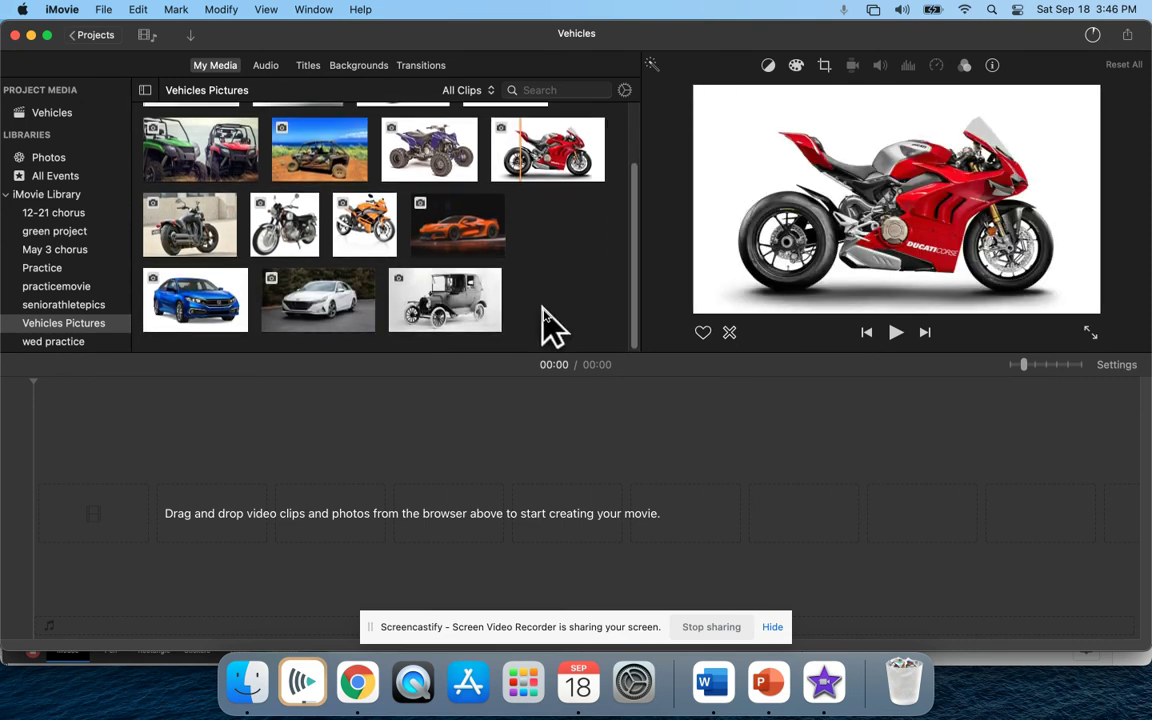
{"action": "scroll", "coordinate": [543, 312], "scroll_direction": "up", "scroll_amount": 3}
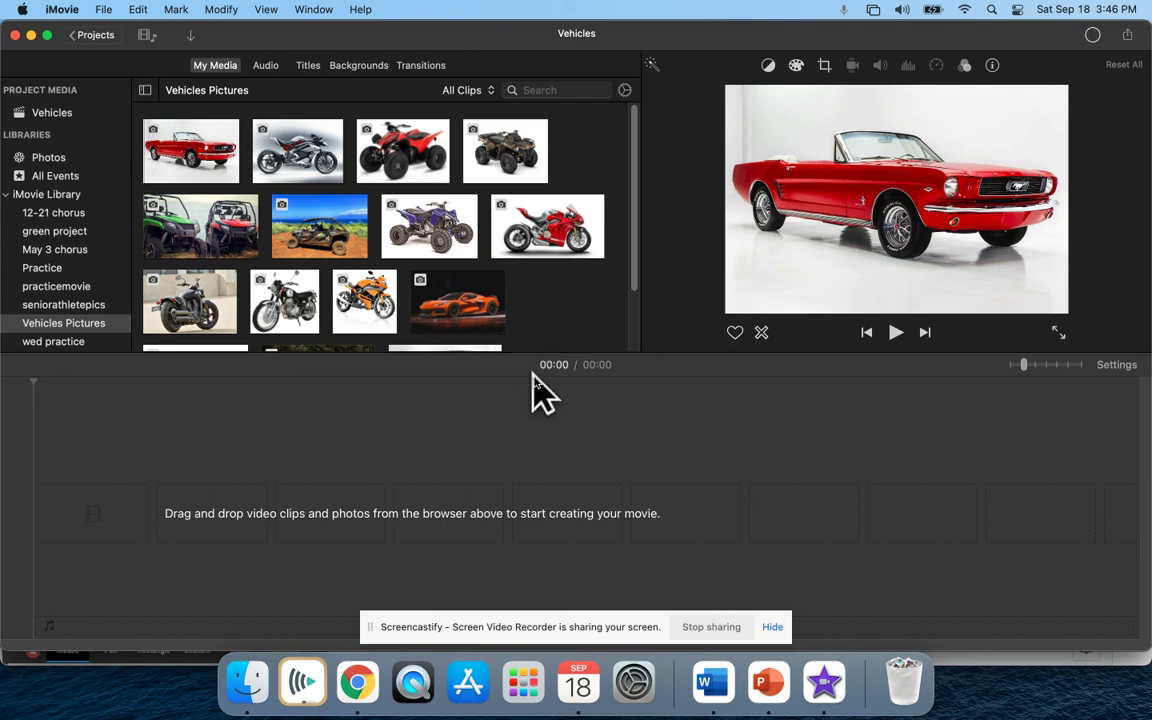
{"action": "left_click", "coordinate": [562, 390]}
{"action": "left_click_drag", "start_coordinate": [643, 211], "coordinate": [643, 185]}
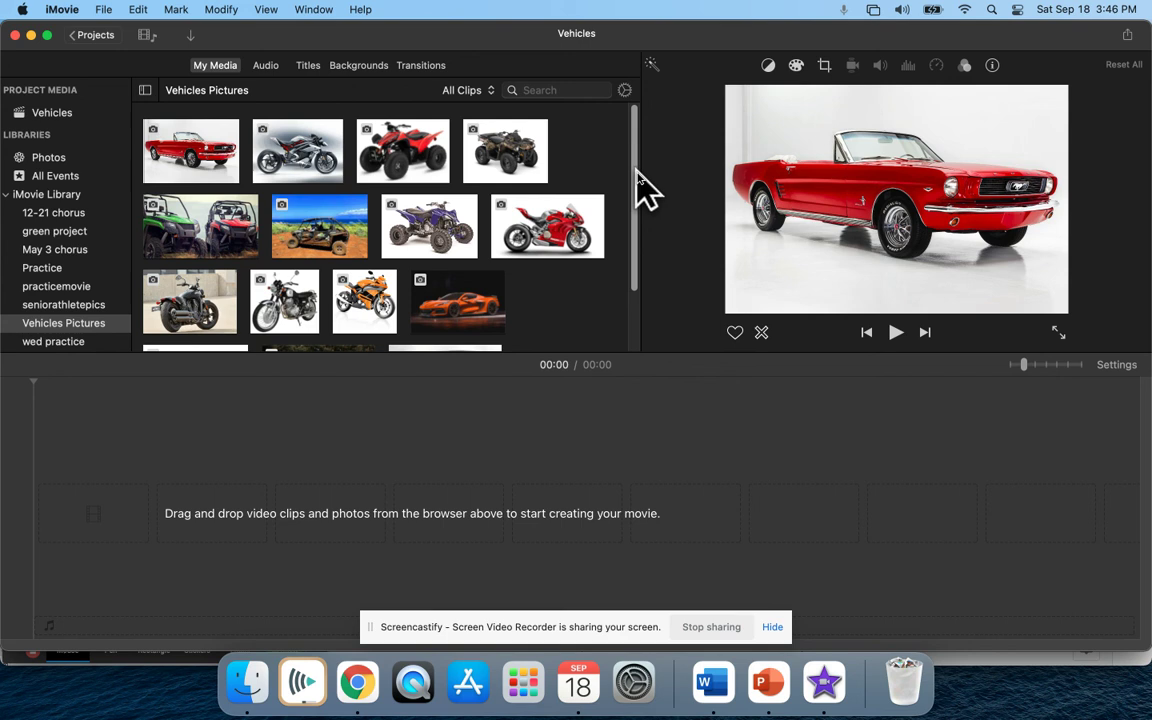
{"action": "left_click_drag", "start_coordinate": [637, 178], "coordinate": [637, 226]}
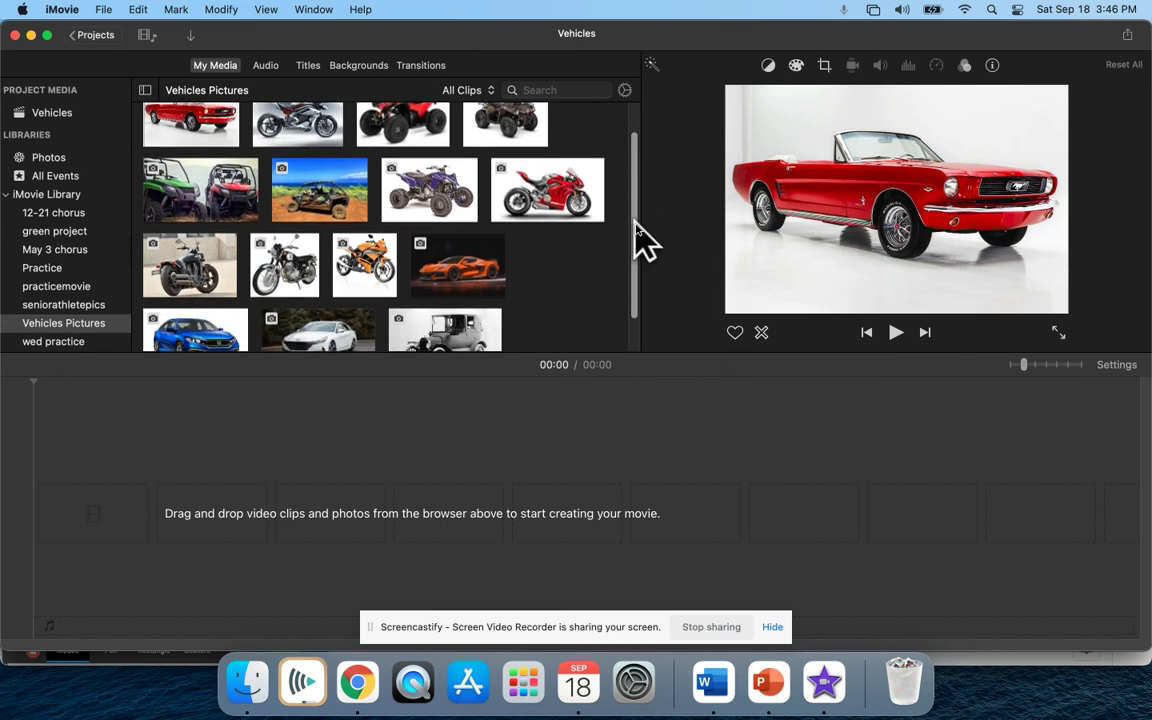